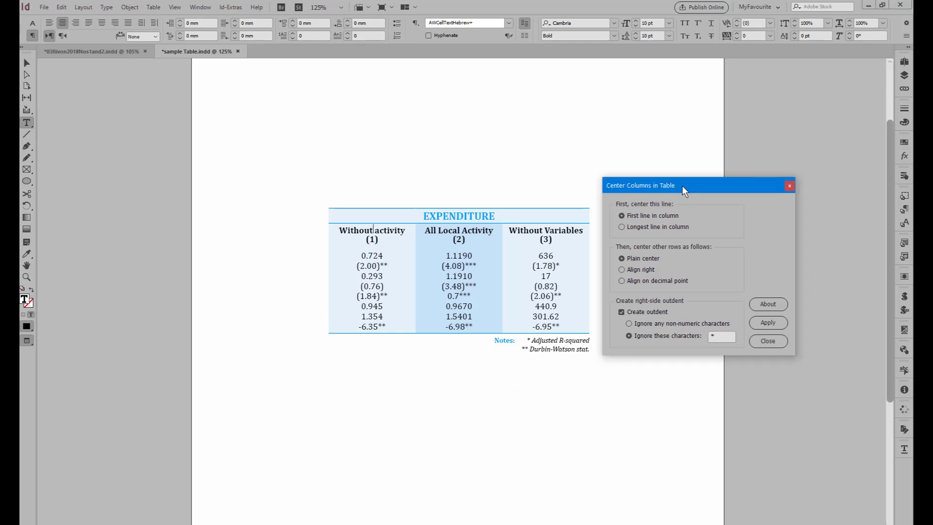
- Move the centring script's dialog aside and click into the table's cells and notes text
left_click_drag(684, 189, 699, 196)
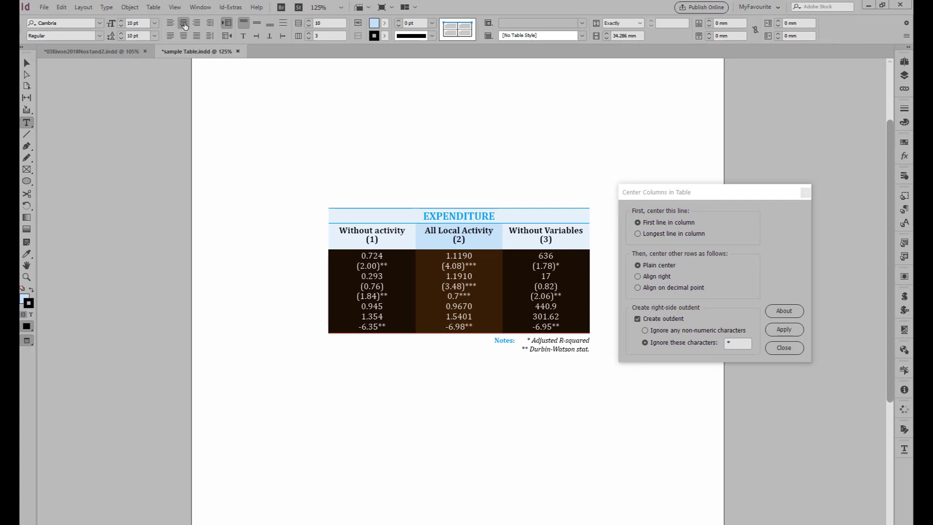
left_click(322, 389)
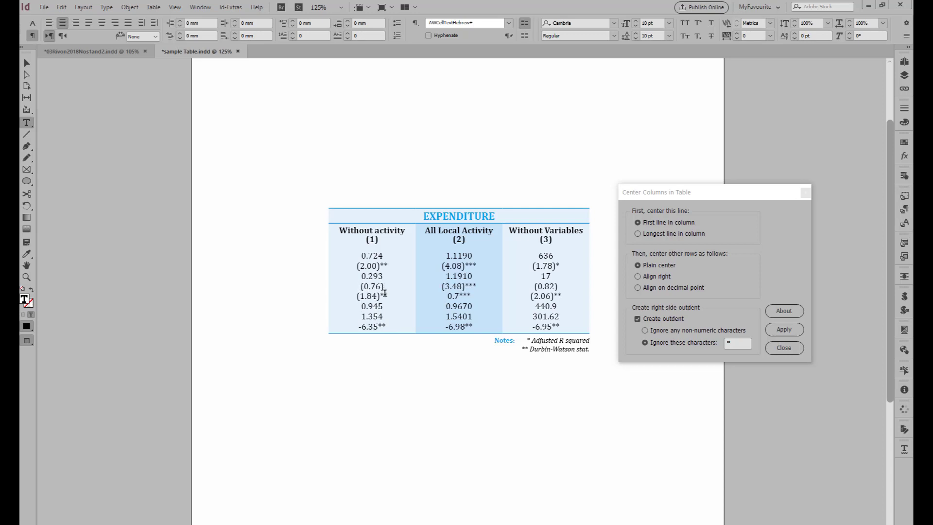
double_click(385, 295)
left_click_drag(547, 341, 548, 349)
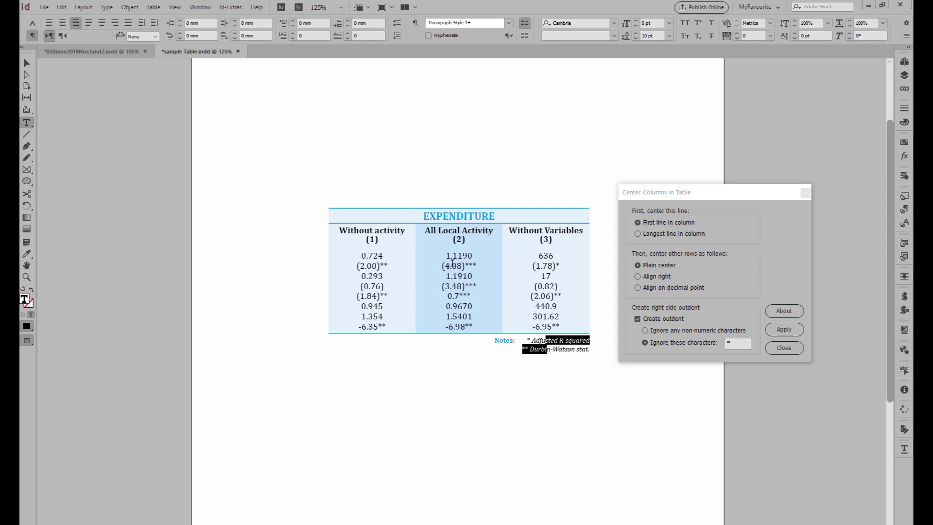
left_click(455, 286)
- Align column 1's numbers (0.724 to -6.35**) on a decimal tab stop at about 14 mm
left_click_drag(373, 256, 381, 329)
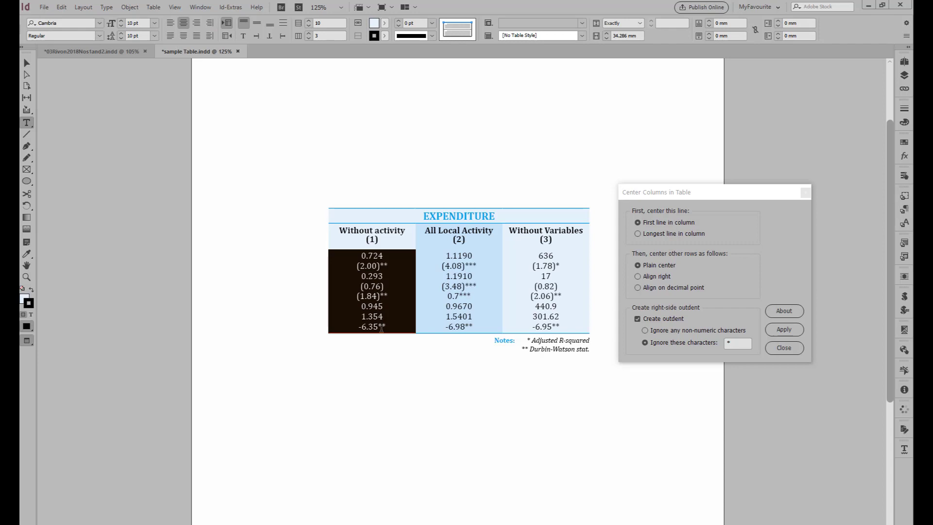
key("ctrl+shift+t")
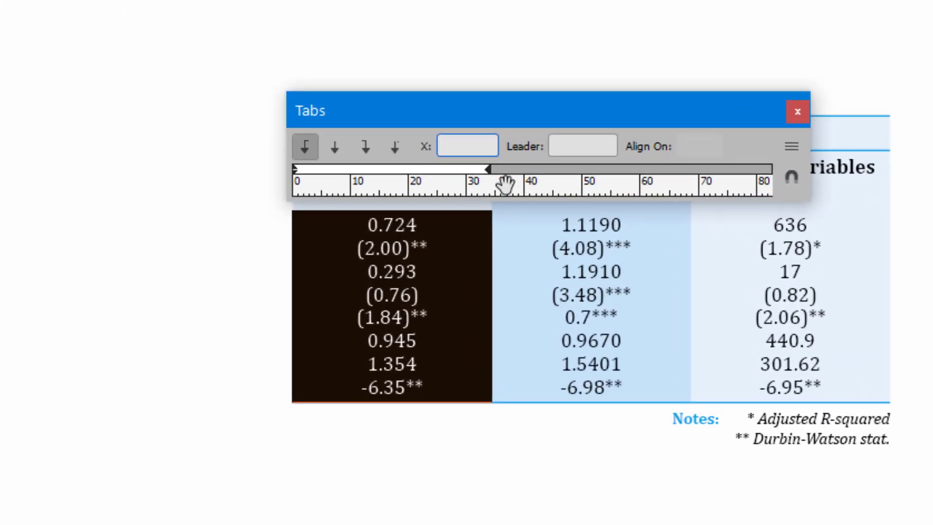
left_click(575, 142)
type(".")
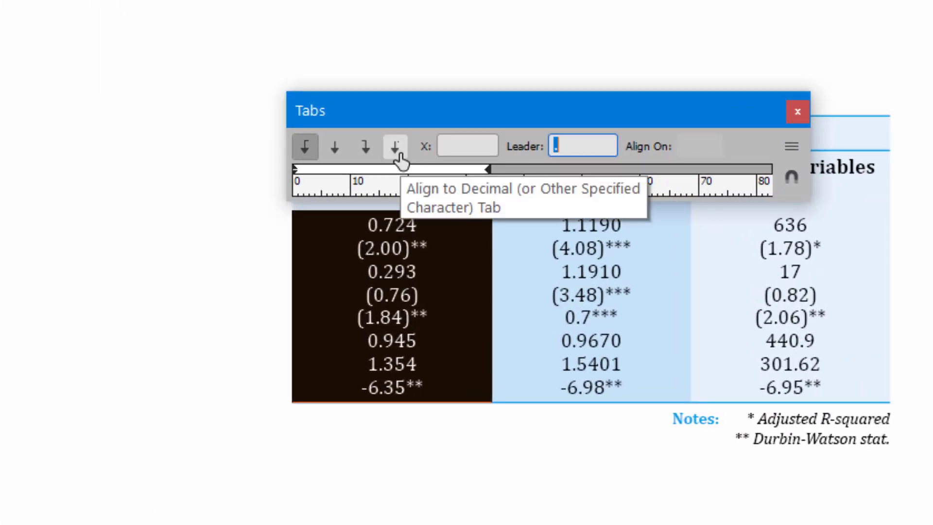
left_click(396, 154)
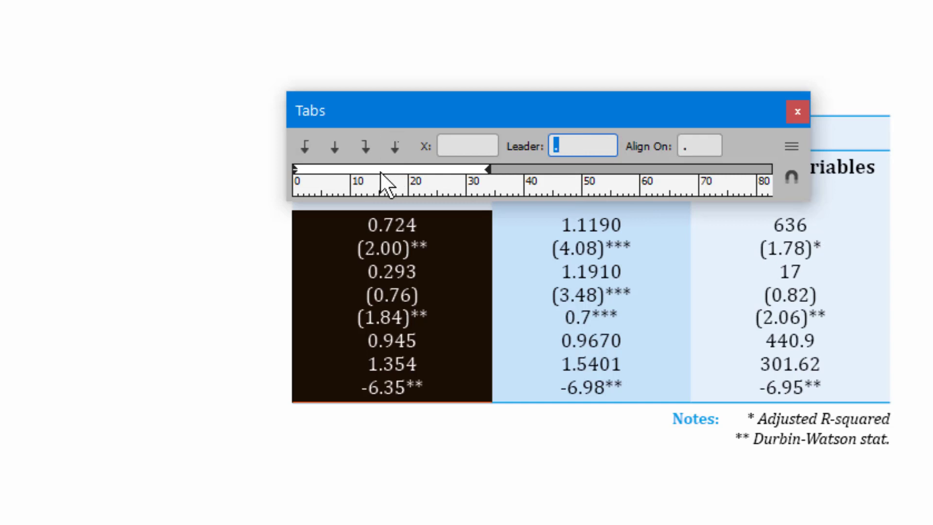
left_click_drag(380, 171, 401, 173)
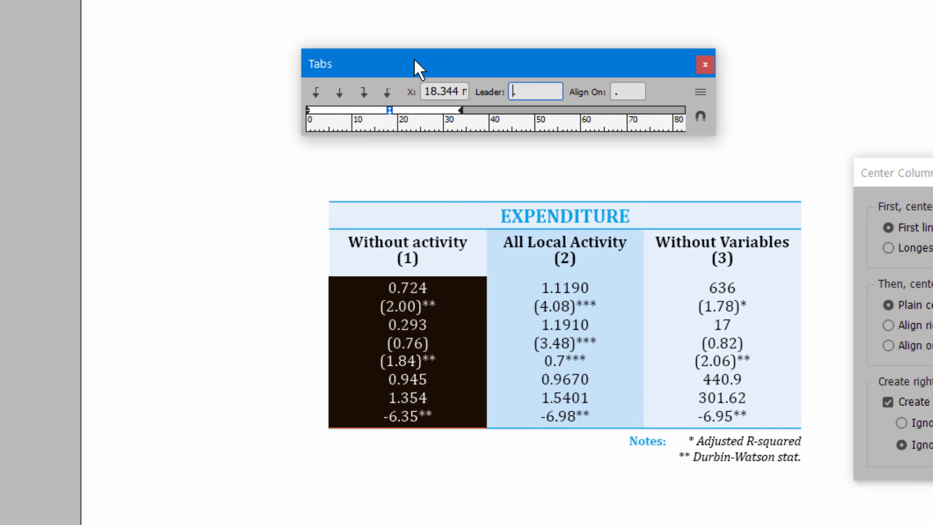
key("Return")
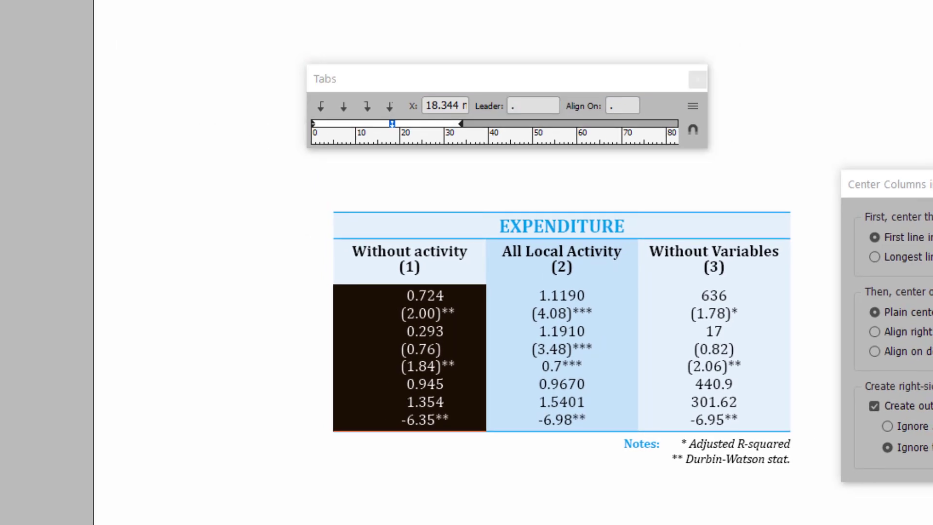
left_click(437, 100)
left_click_drag(391, 123, 381, 125)
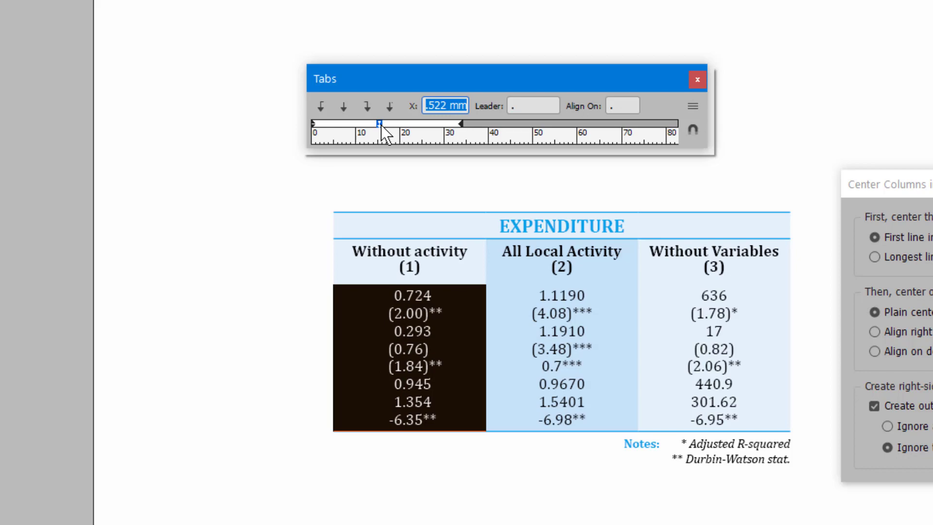
left_click_drag(547, 294, 662, 416)
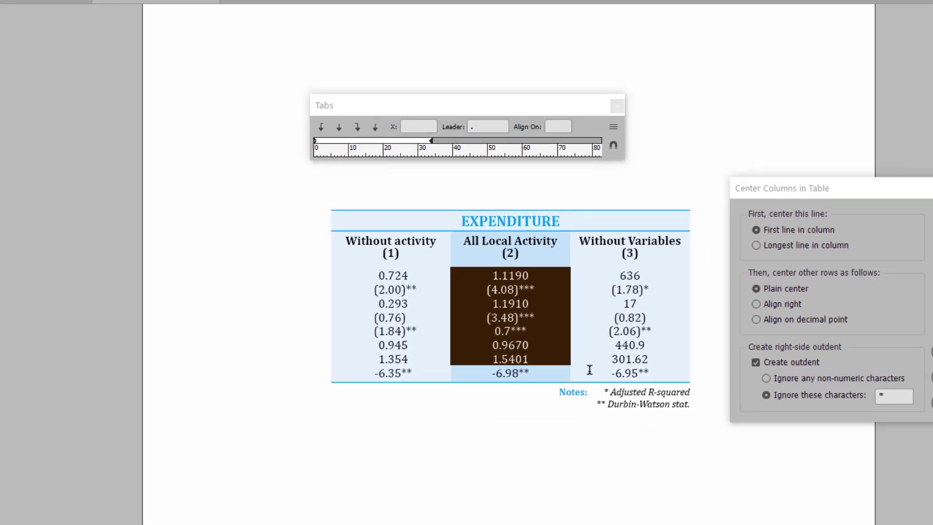
- Left-align columns 2 and 3, then put column 2's numbers on a decimal tab near 15 mm
left_click_drag(590, 369, 683, 377)
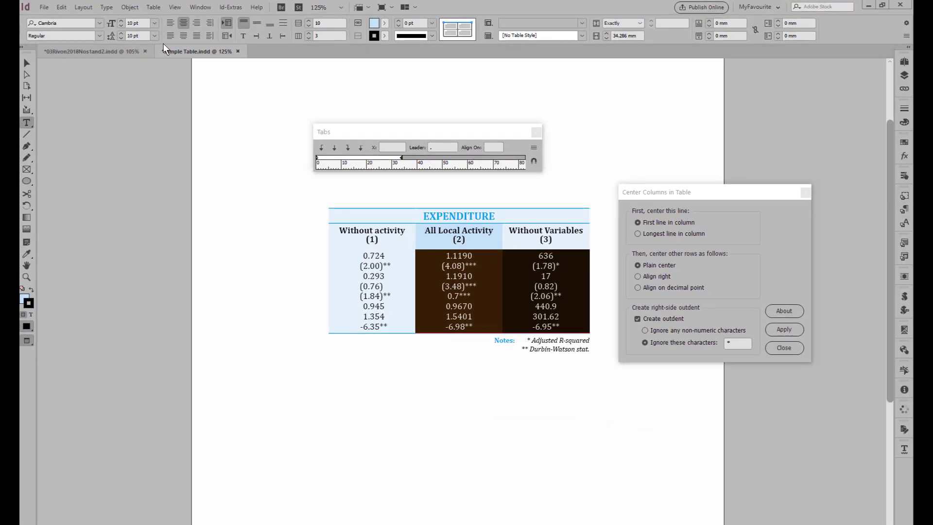
left_click(170, 23)
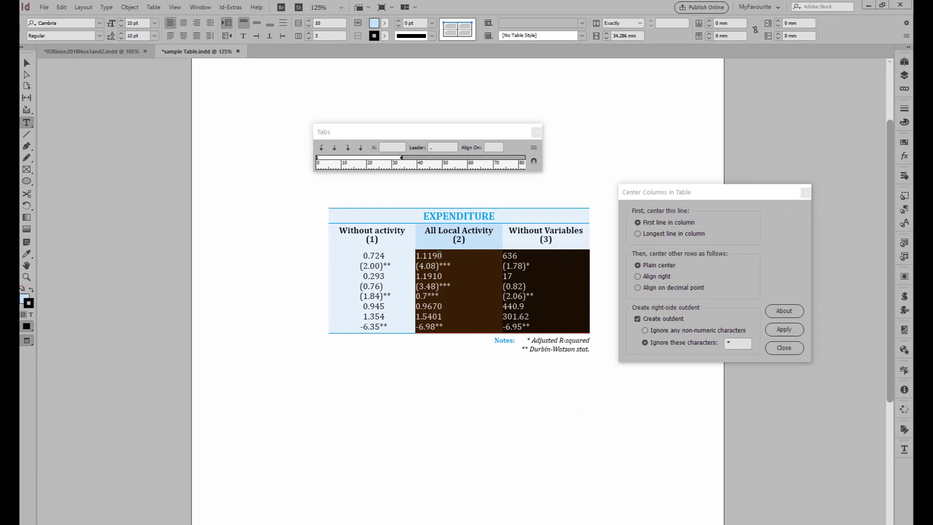
left_click_drag(434, 255, 452, 327)
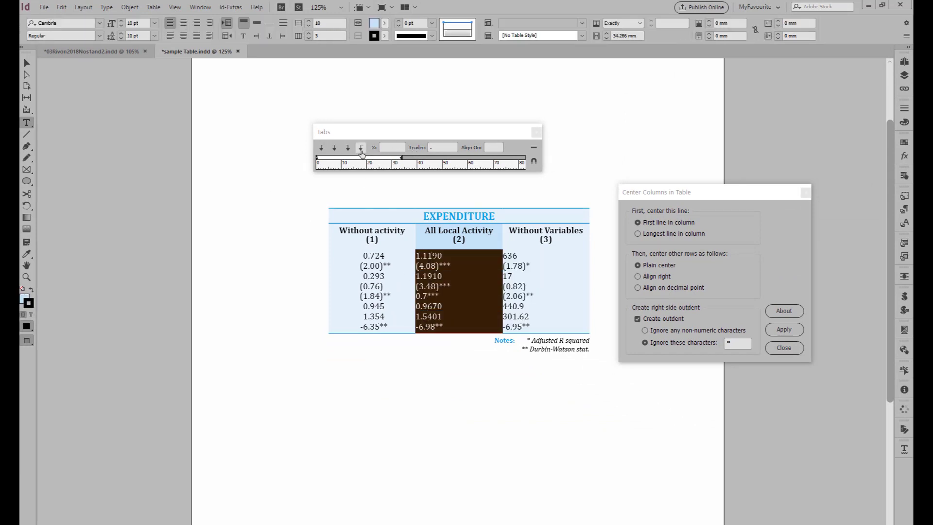
left_click(360, 148)
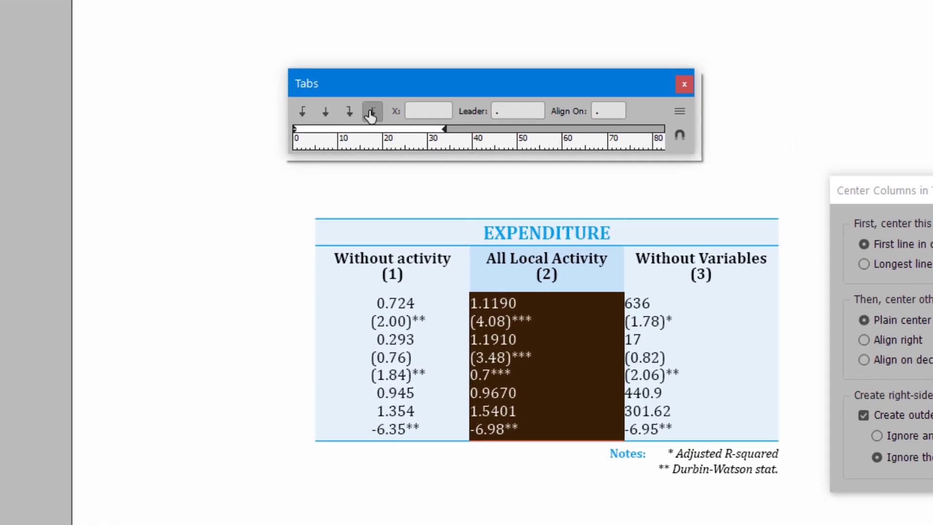
left_click(374, 127)
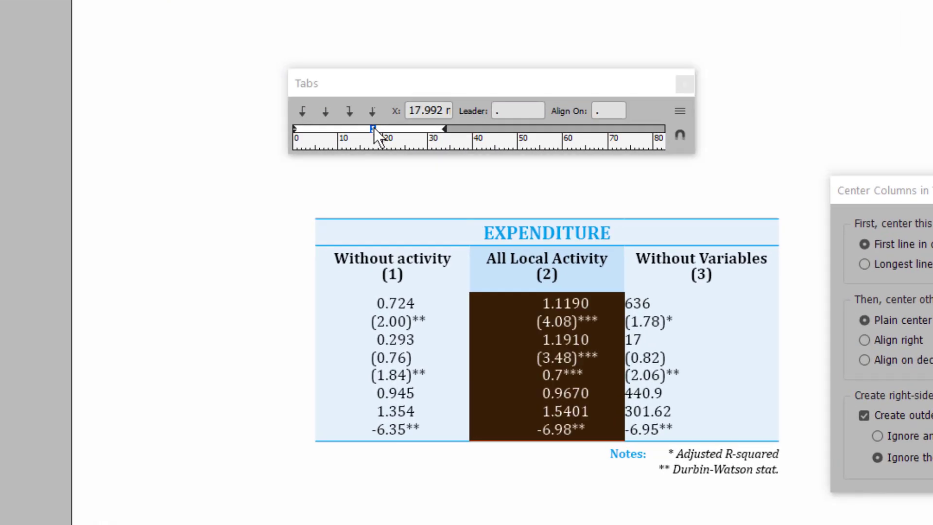
left_click_drag(372, 128, 356, 130)
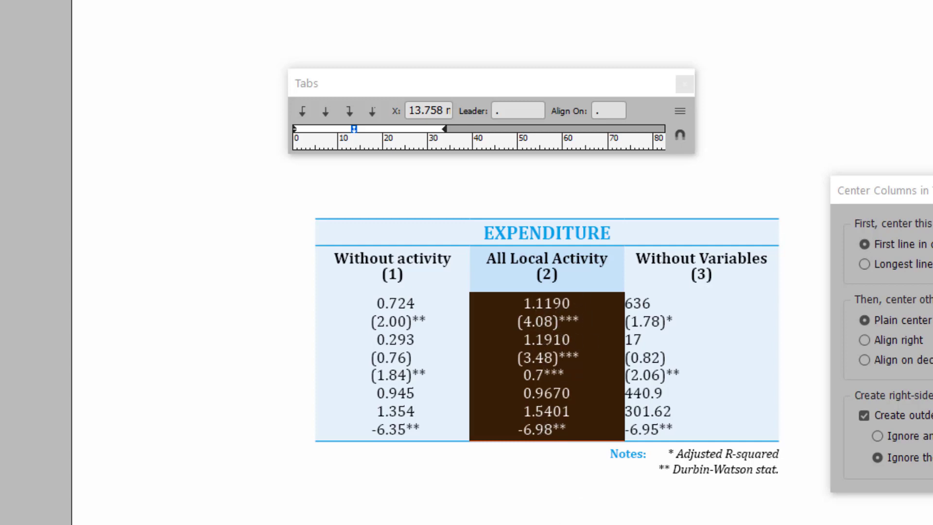
key("Escape")
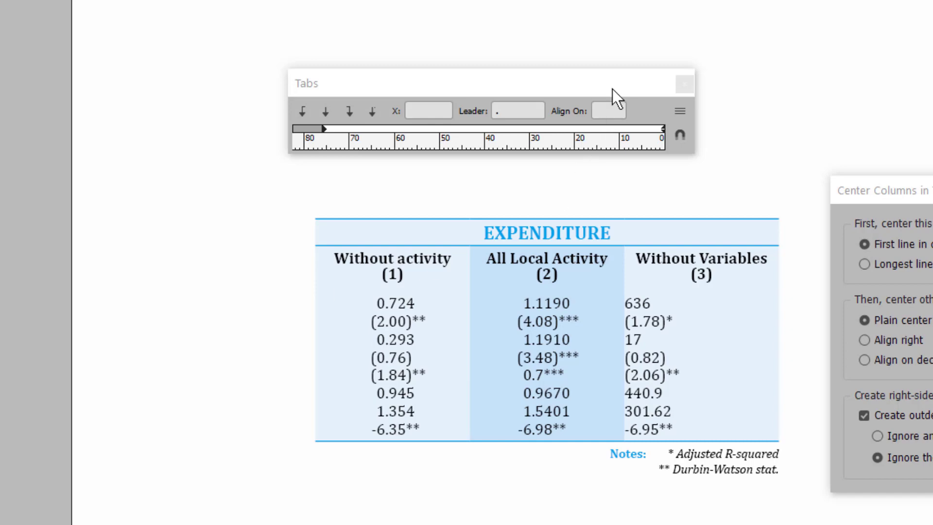
- Right-align column 2's data cells and give them a 12 mm right indent
left_click_drag(528, 303, 561, 424)
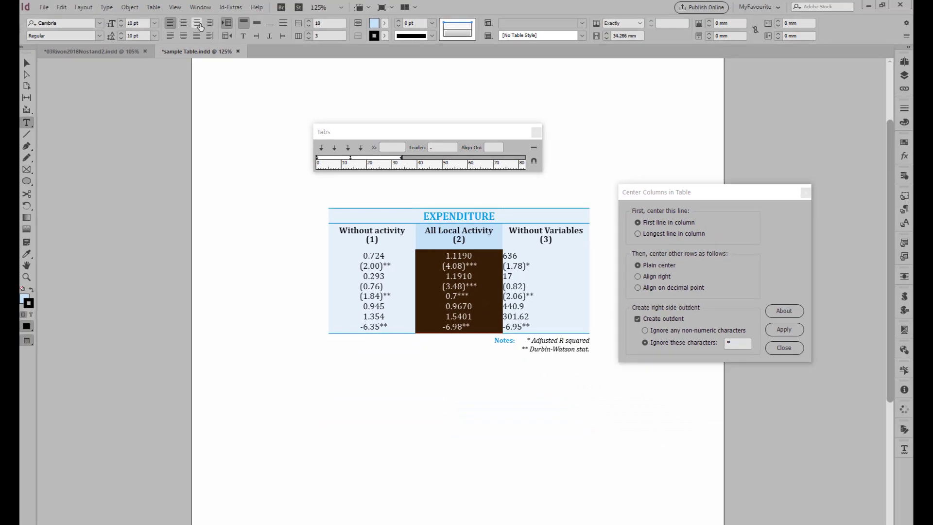
key("ctrl+shift+r")
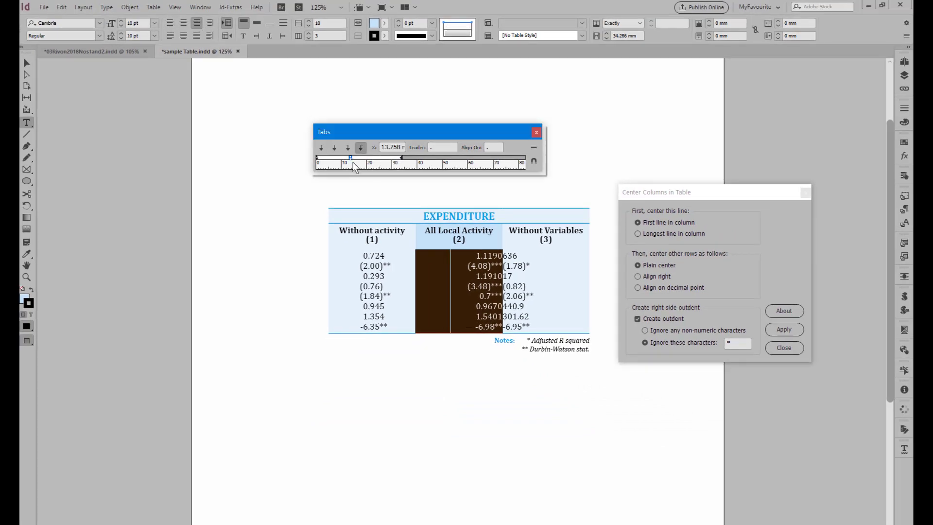
left_click(353, 166)
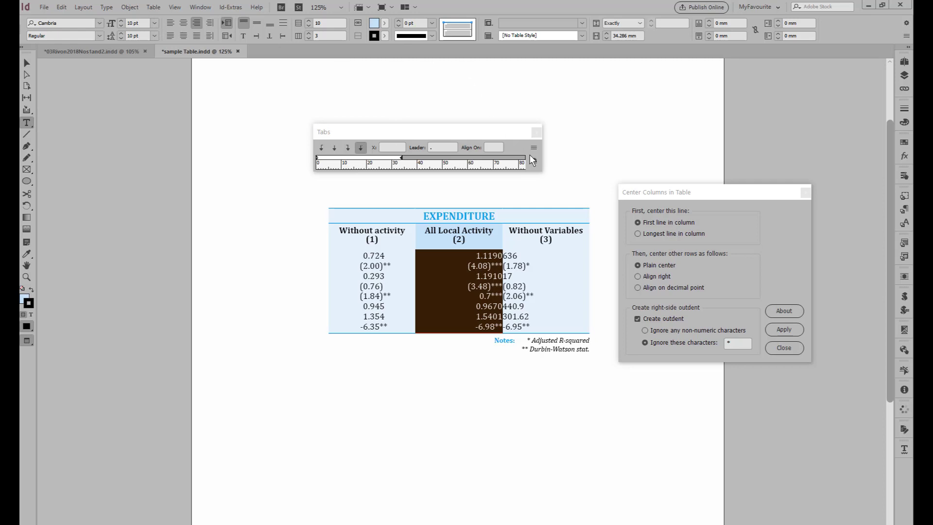
key("ctrl+alt+t")
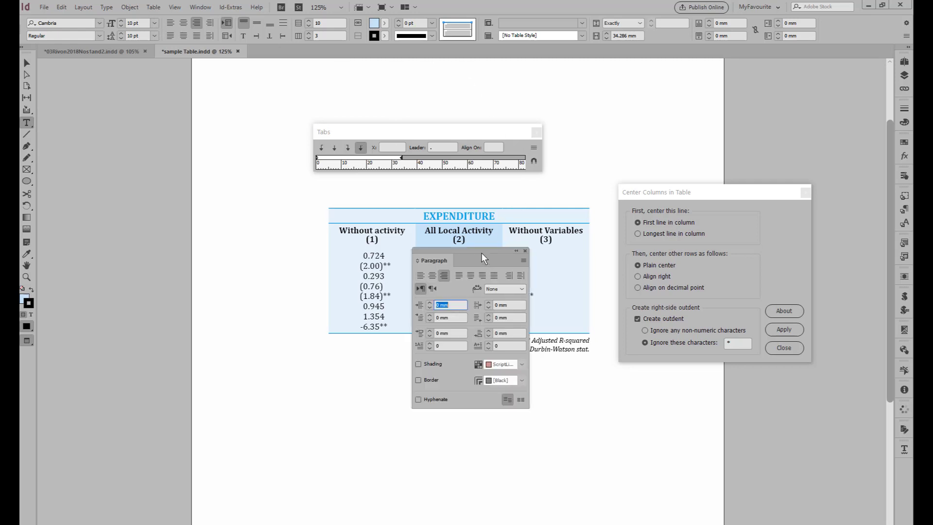
left_click_drag(484, 258, 442, 358)
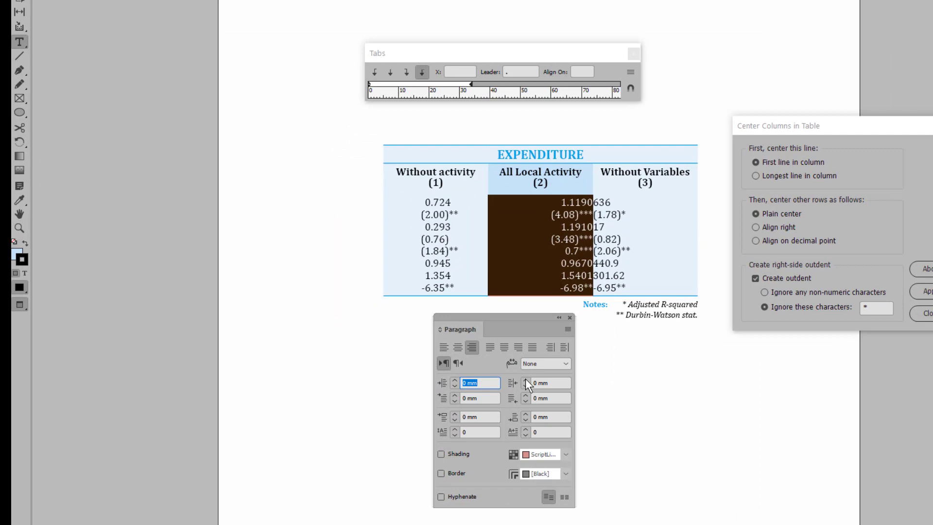
left_click(525, 380)
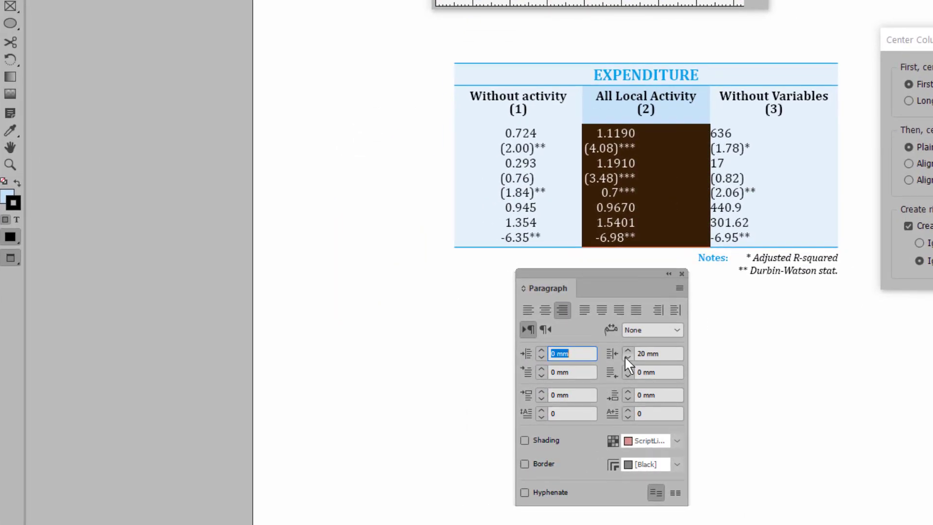
left_click(626, 357)
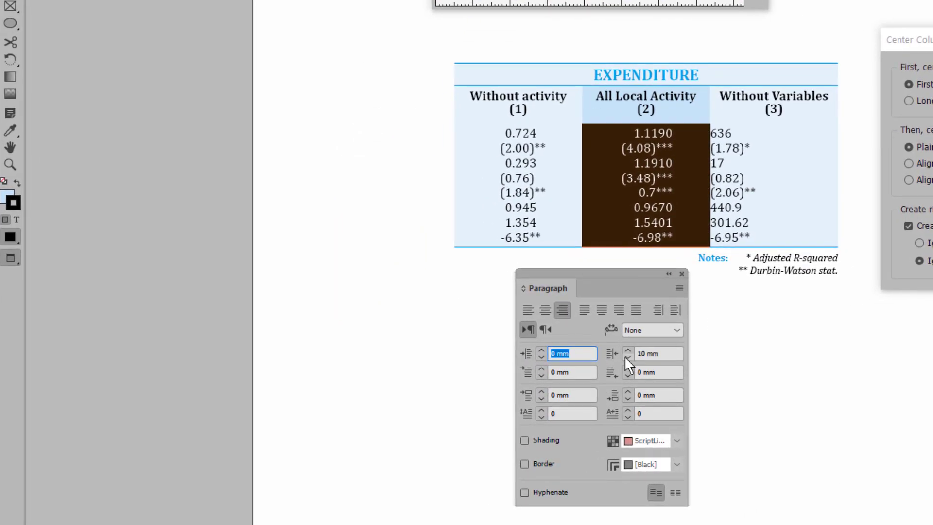
left_click(628, 350)
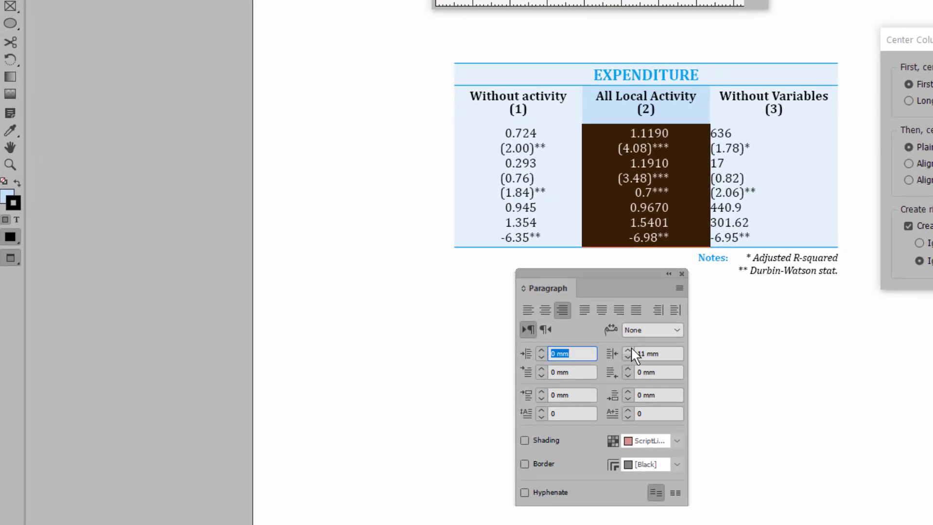
left_click(629, 349)
- Lower the right indent of starred values ((4.08)*** to 7 mm, (3.48)***, 0.7***, -6.98**), then close both panels
left_click(645, 178)
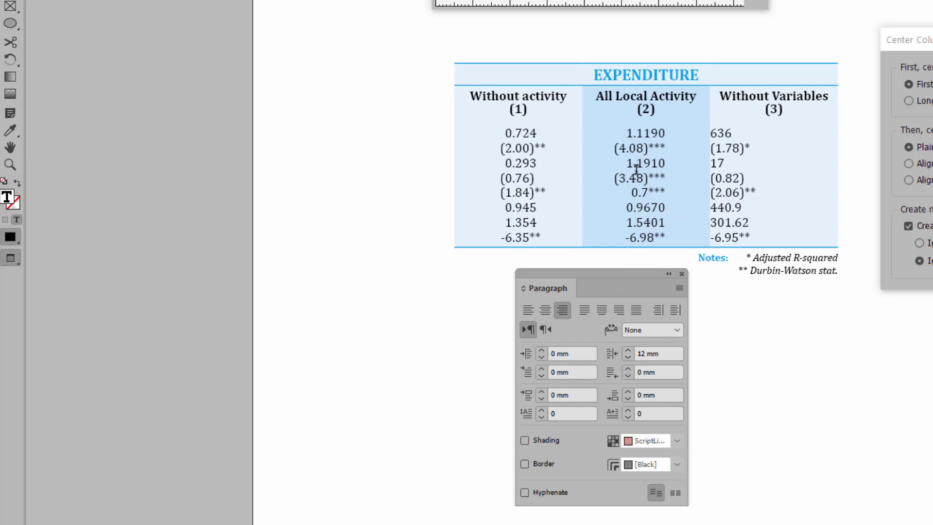
left_click(629, 355)
left_click(628, 355)
left_click(629, 355)
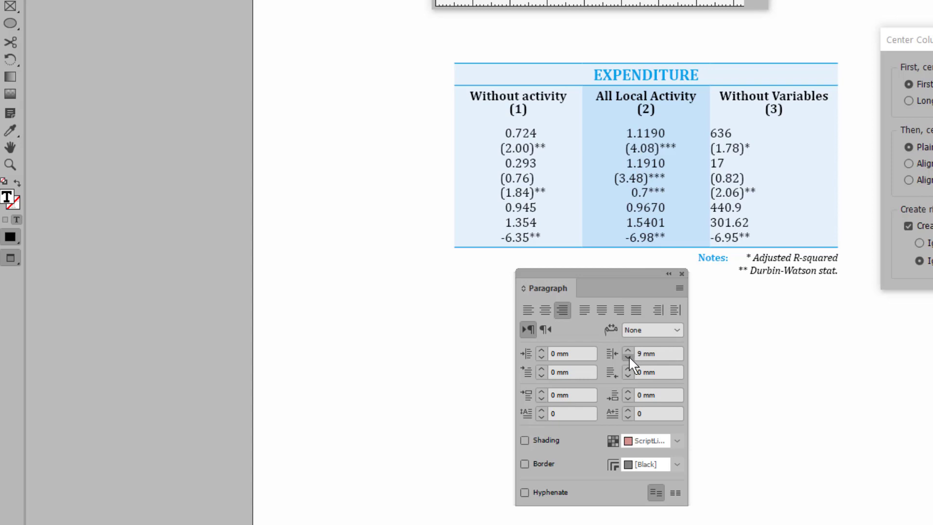
left_click(629, 356)
left_click(628, 356)
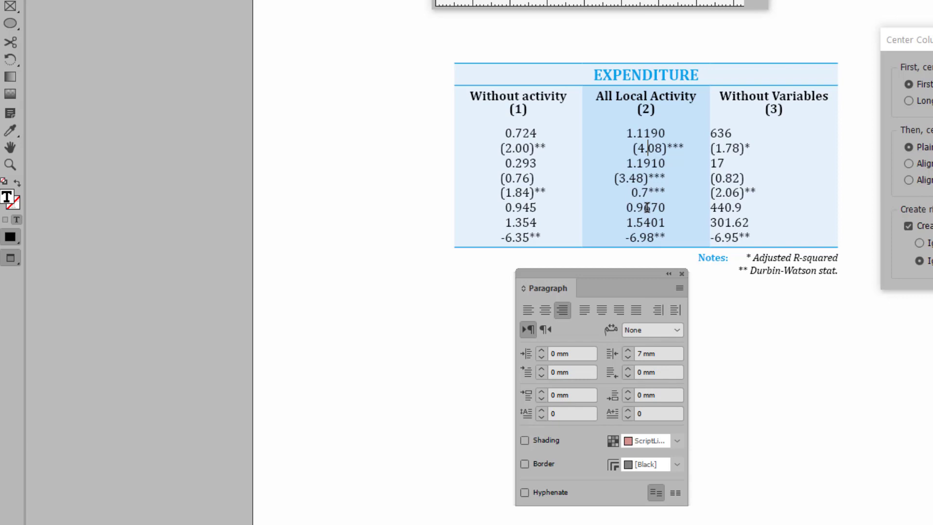
left_click_drag(645, 178, 649, 188)
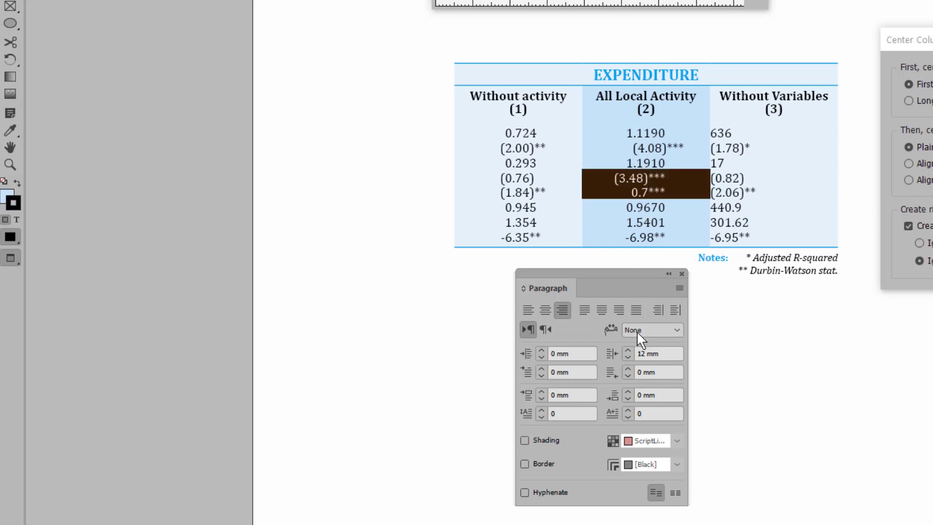
left_click(629, 356)
left_click(629, 358)
left_click(629, 357)
left_click(629, 358)
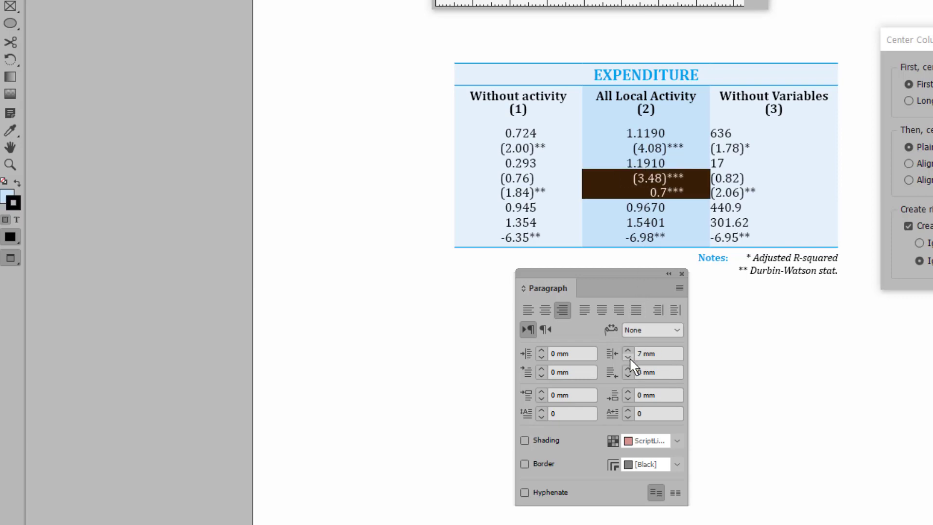
left_click(650, 237)
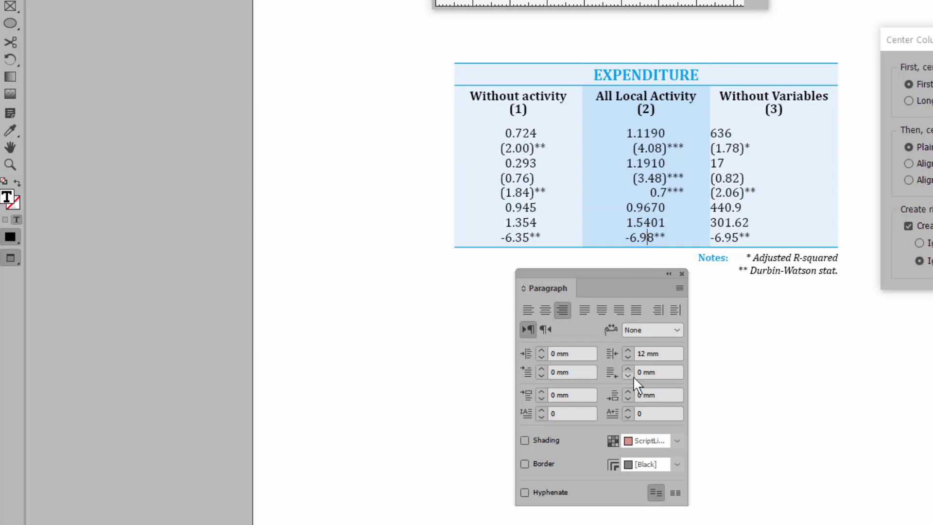
left_click(627, 357)
left_click(628, 357)
left_click(627, 357)
left_click(638, 256)
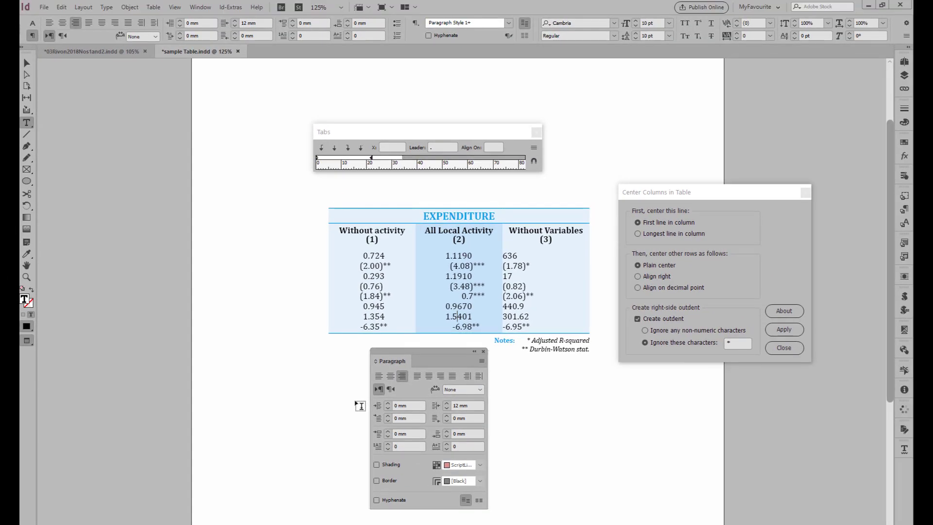
left_click(483, 352)
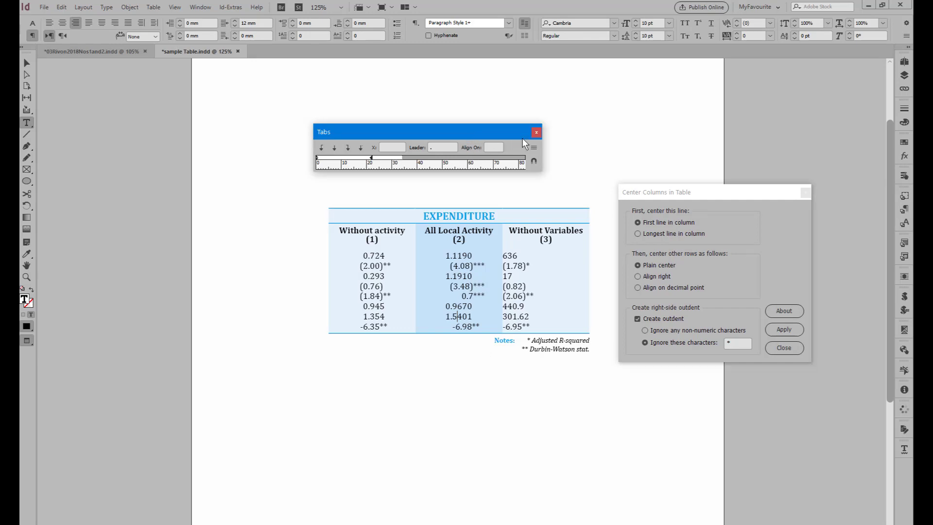
left_click(536, 132)
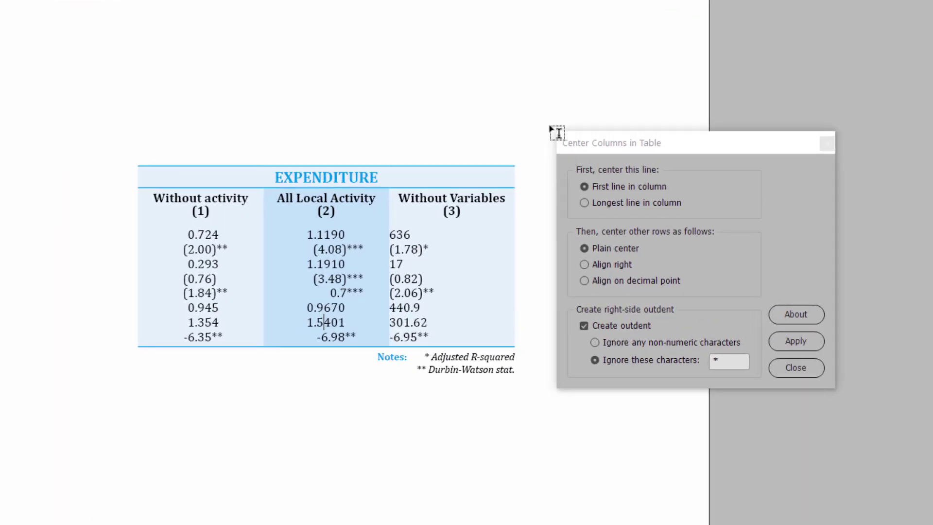
- Move the Center Columns in Table dialog near the table and select all three columns' data cells
left_click_drag(625, 144, 580, 151)
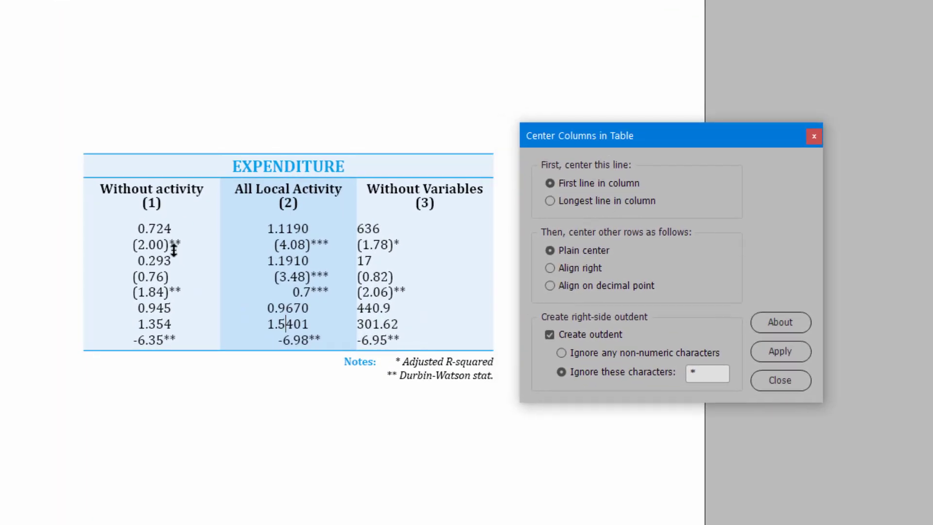
left_click_drag(140, 228, 383, 338)
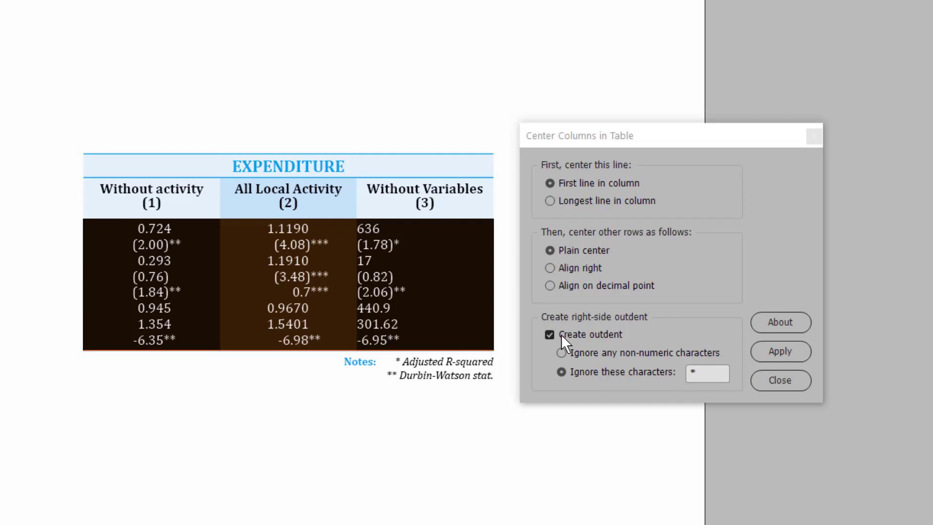
left_click(163, 246)
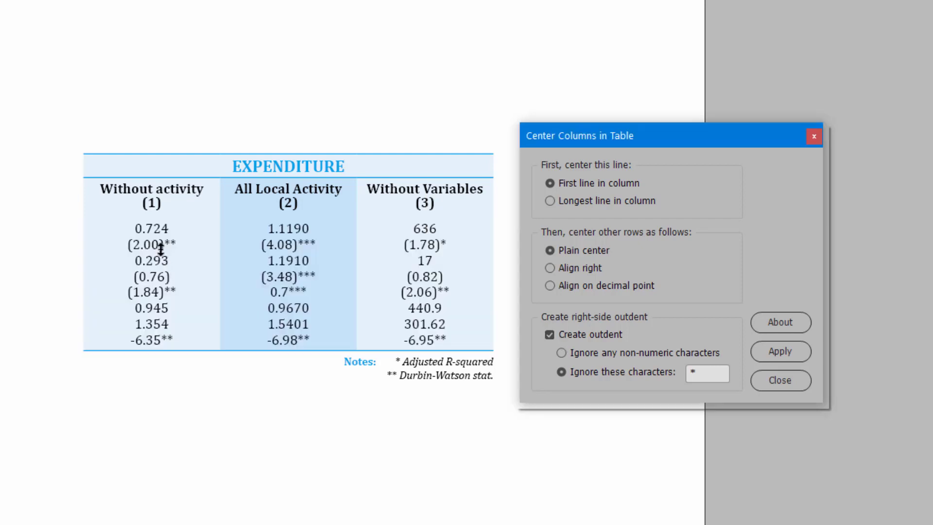
left_click_drag(152, 234, 422, 335)
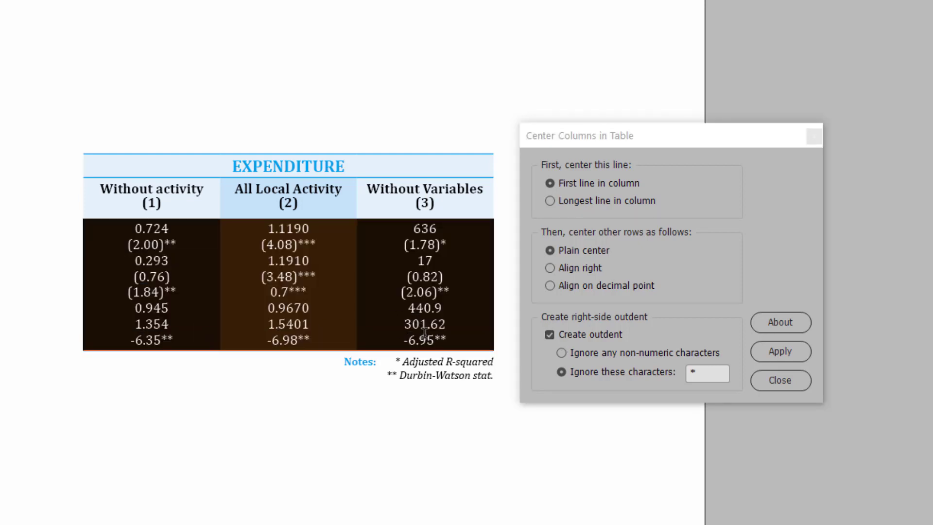
left_click(417, 292)
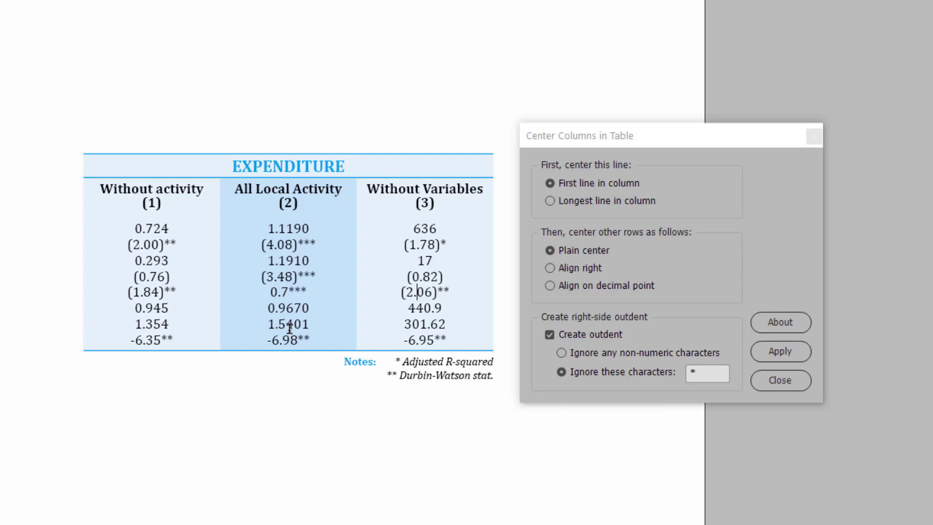
left_click(421, 229)
left_click(422, 229)
left_click_drag(160, 229, 402, 340)
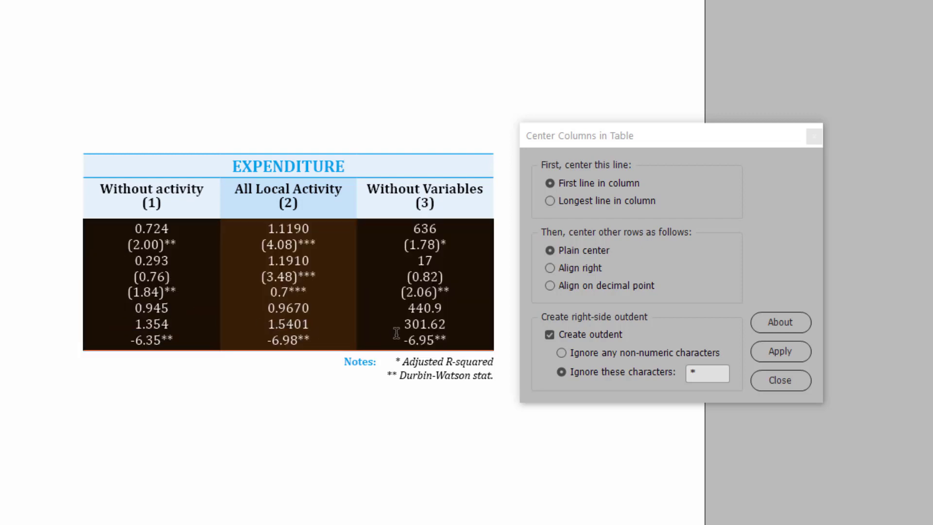
left_click(573, 198)
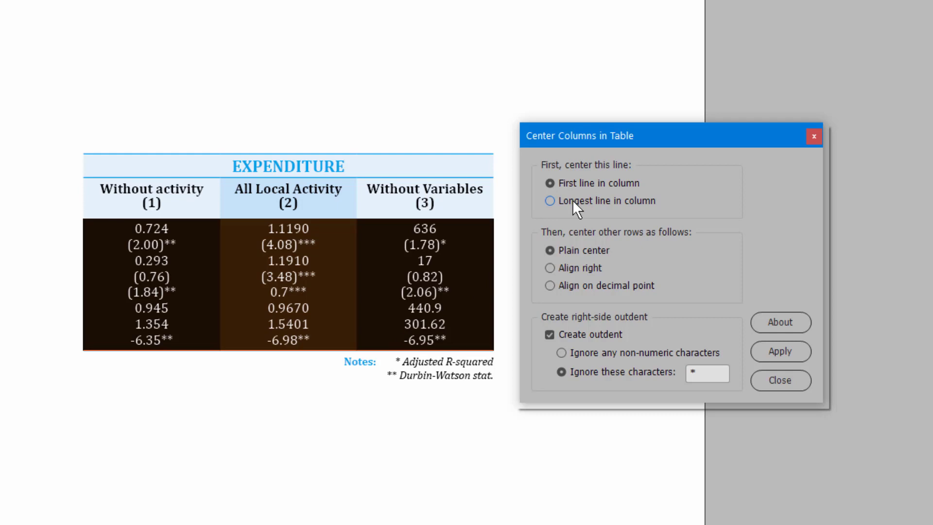
left_click(548, 269)
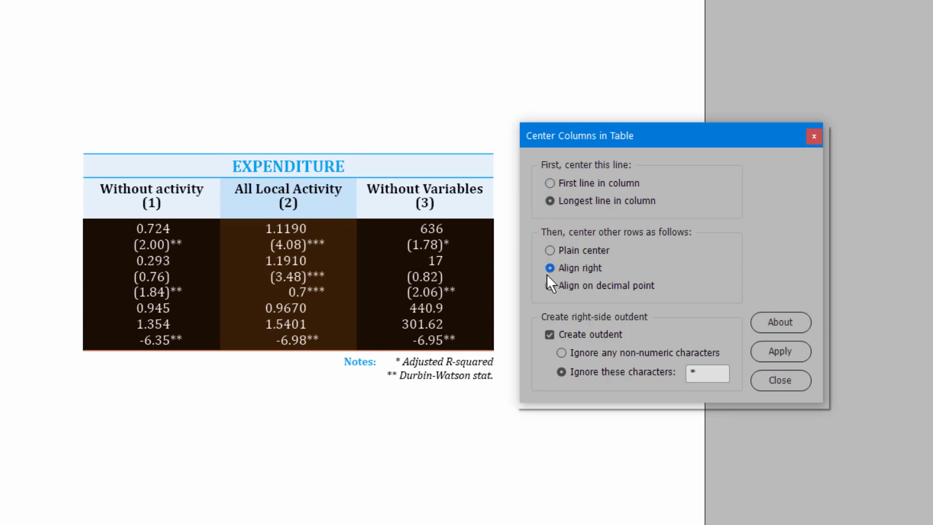
left_click(550, 335)
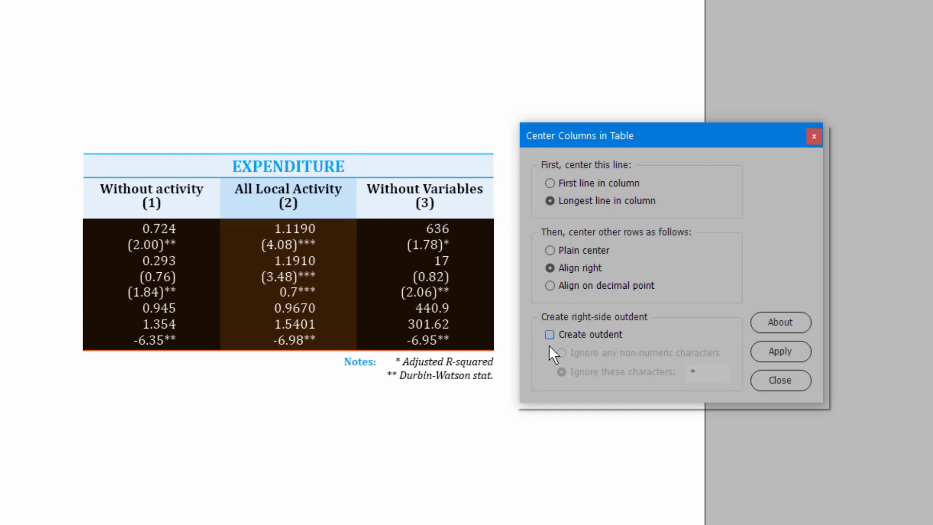
left_click(443, 377)
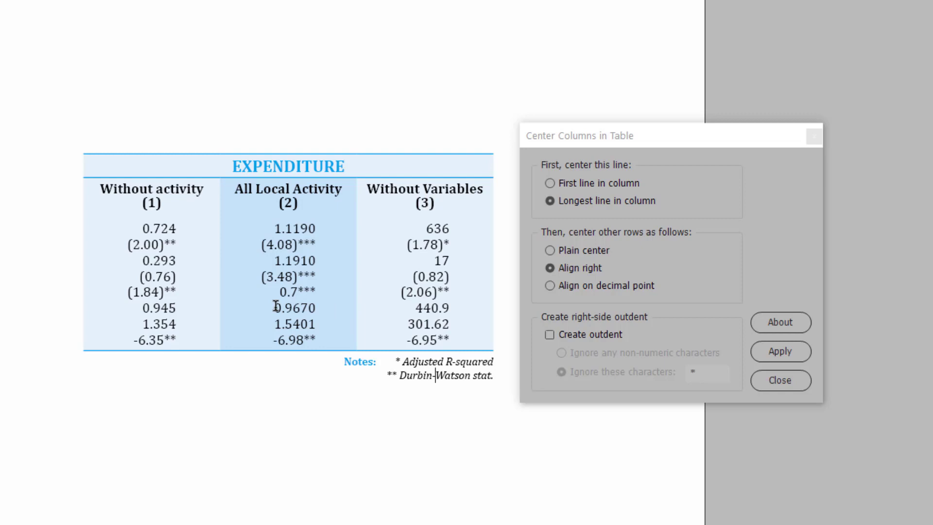
triple_click(285, 275)
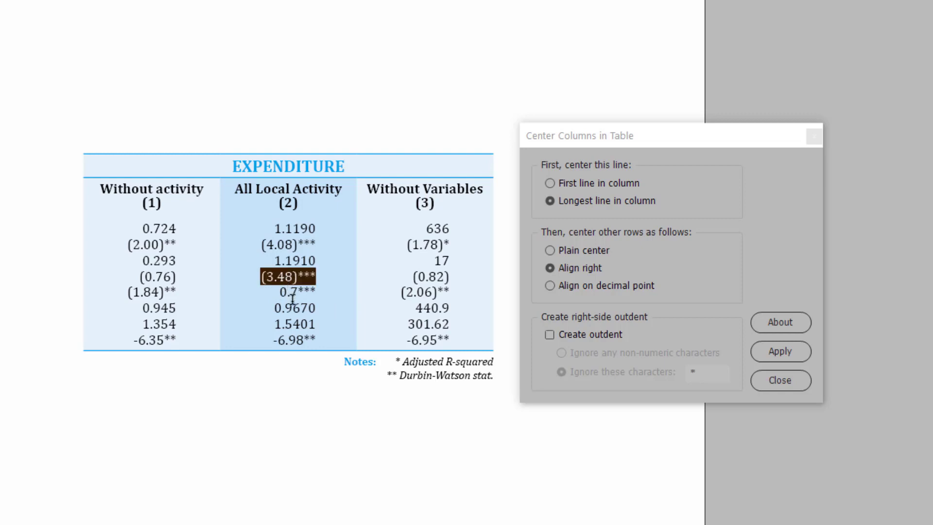
triple_click(299, 242)
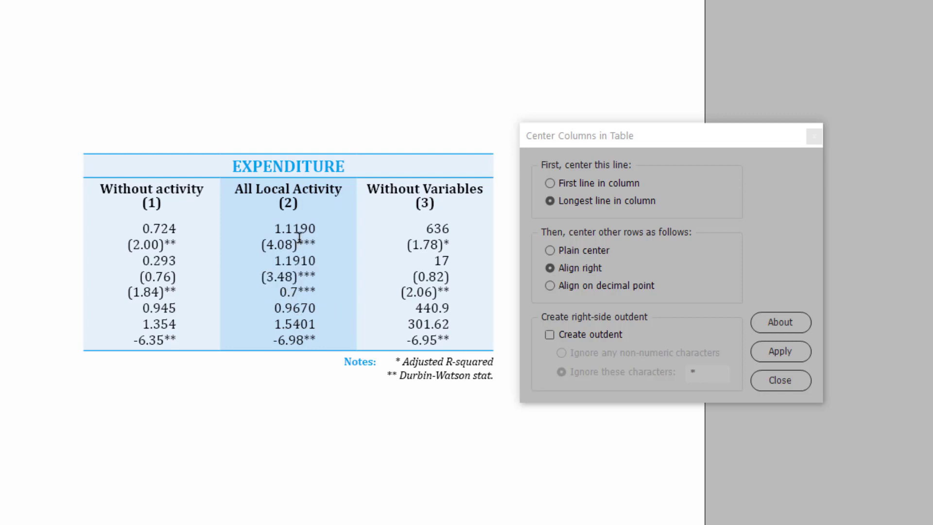
left_click(297, 342)
left_click(301, 324)
left_click_drag(291, 292, 313, 292)
left_click(299, 329)
left_click(154, 229)
- Turn on Create outdent with Ignore any non-numeric characters for all data cells and preview it
left_click_drag(159, 257, 423, 340)
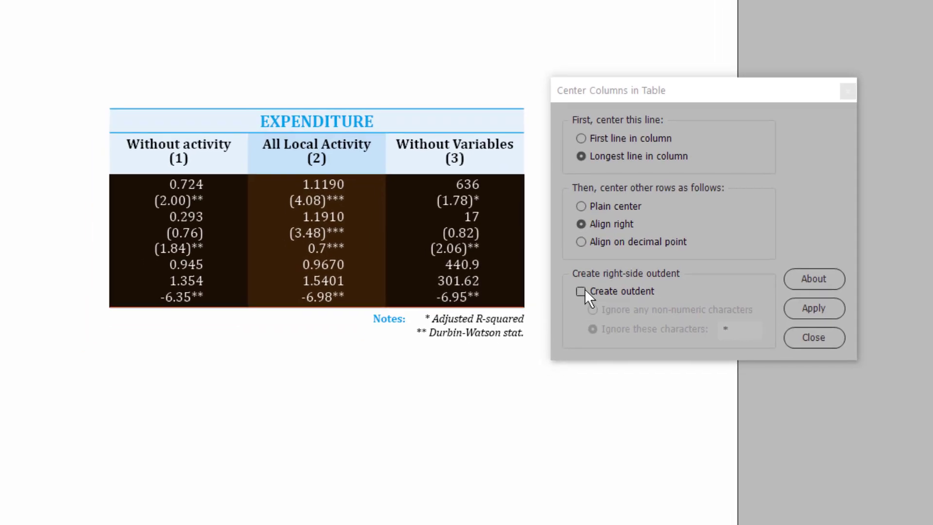
left_click(549, 334)
left_click(599, 303)
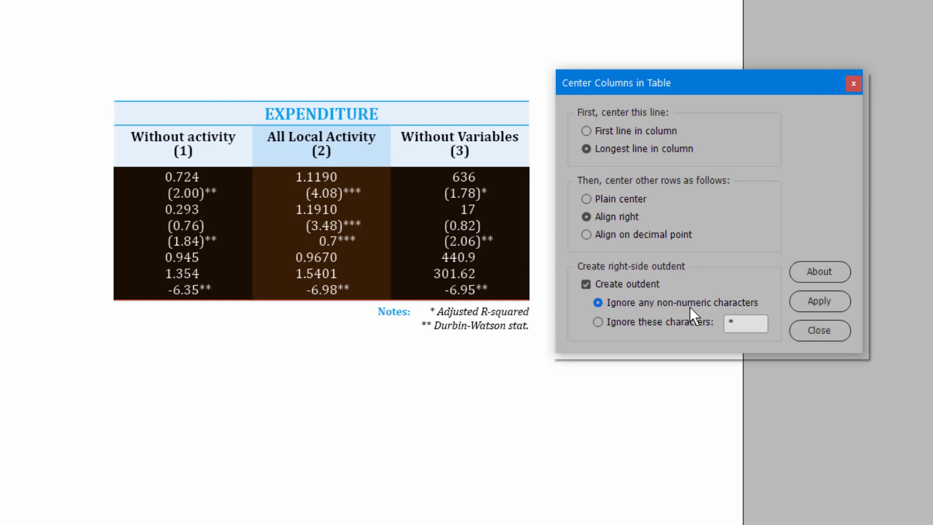
left_click(329, 195)
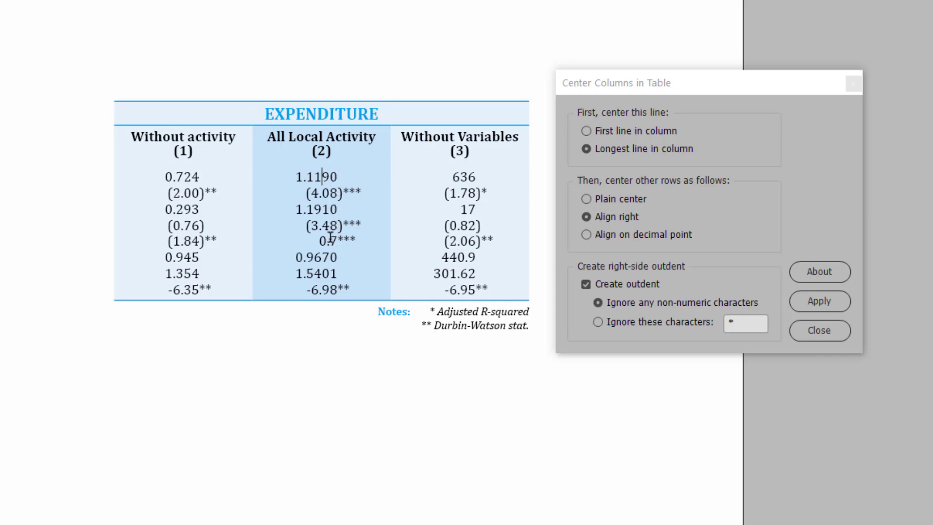
left_click(461, 325)
- Reselect the data cells and outdent only the * characters
left_click_drag(192, 176, 457, 292)
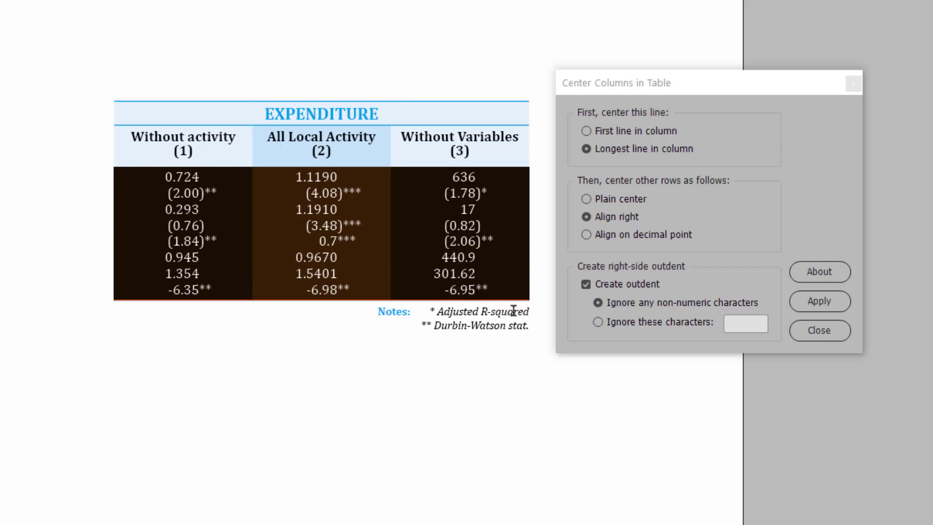
left_click(753, 325)
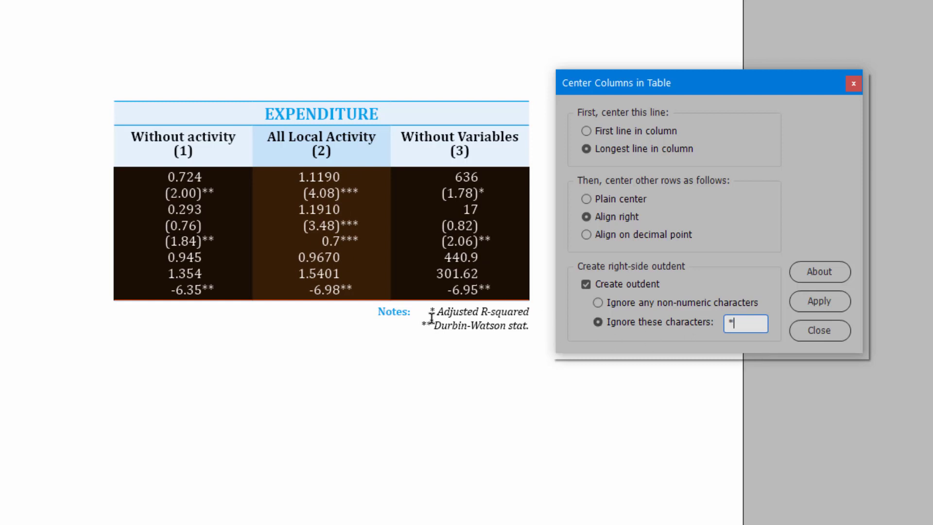
left_click(464, 326)
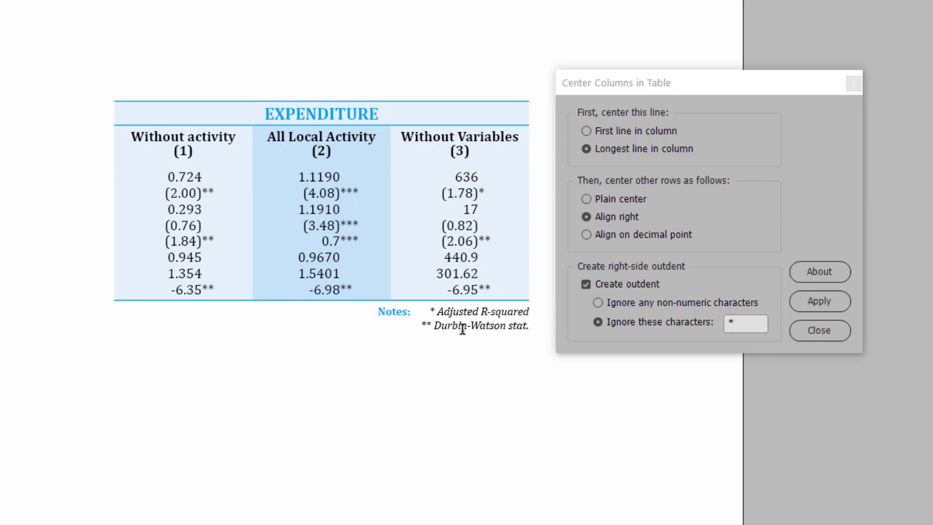
- Centre the Without Variables column on its first line, 636
left_click_drag(465, 174, 460, 285)
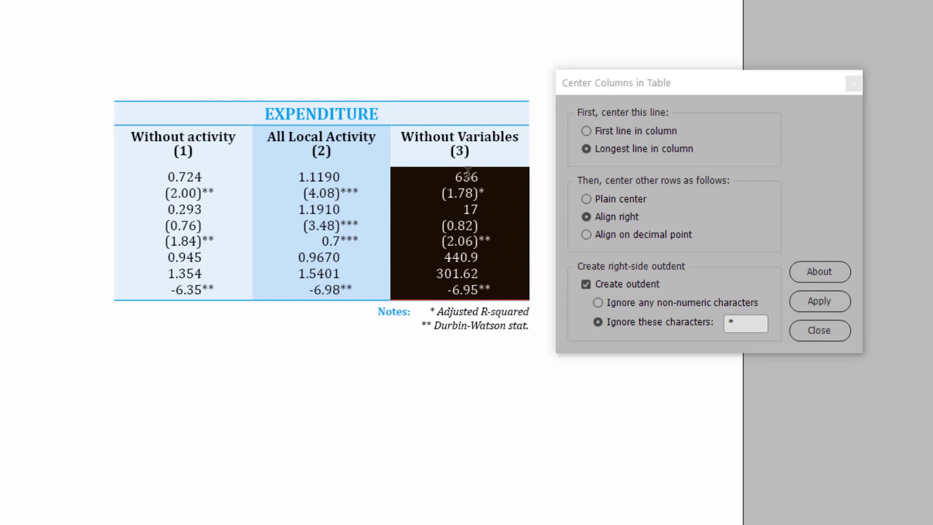
left_click(585, 128)
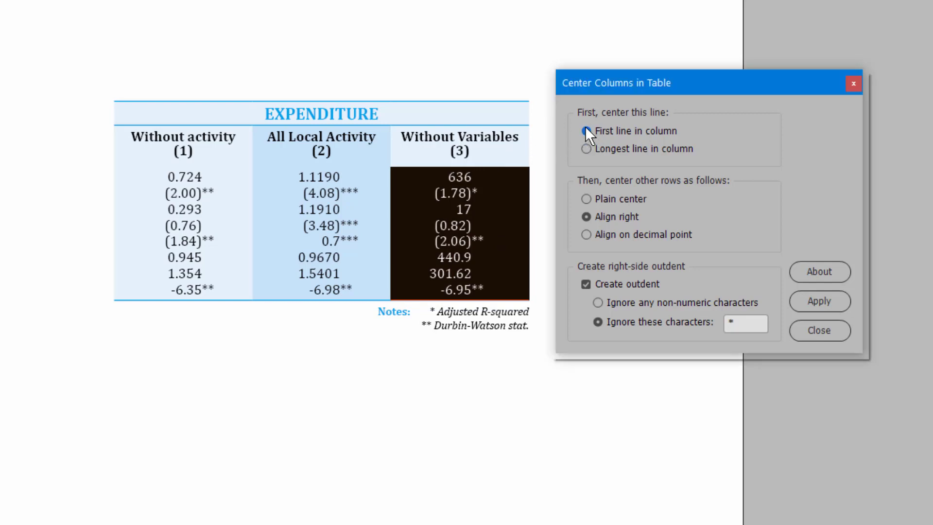
left_click(452, 325)
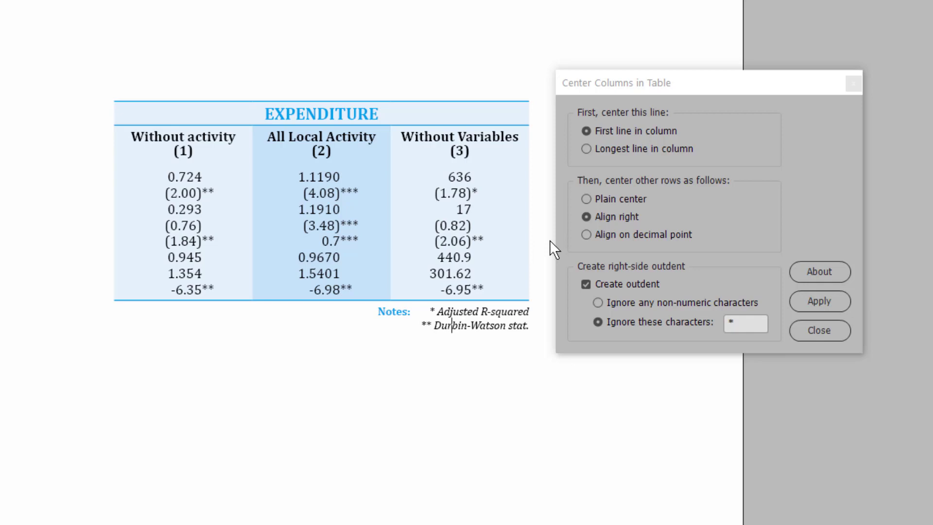
- Move the centring dialog further right and select, then deselect, the Without activity column
left_click(671, 83)
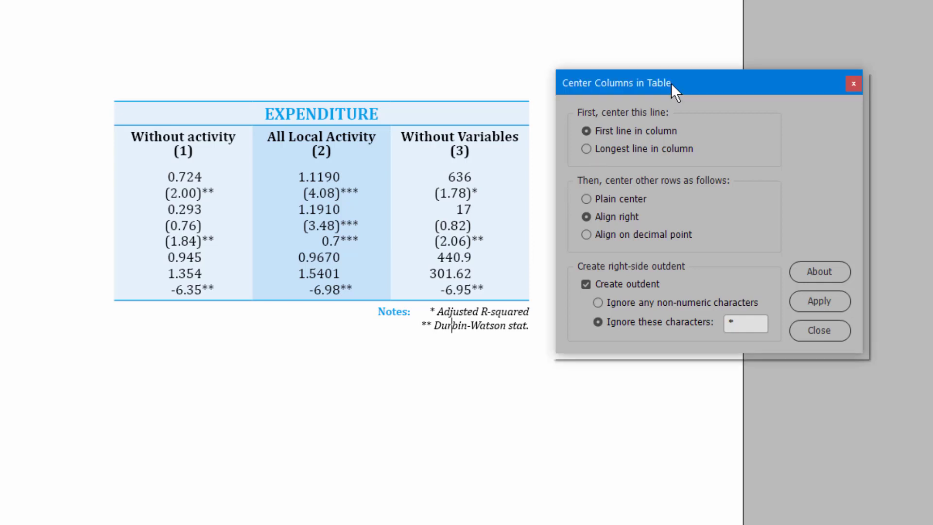
left_click_drag(697, 86, 736, 77)
left_click_drag(182, 178, 193, 285)
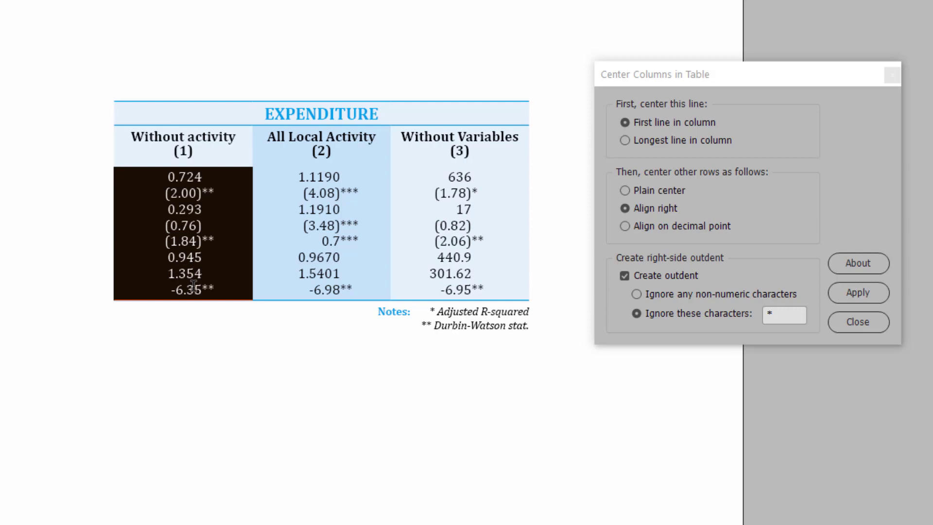
left_click(310, 257)
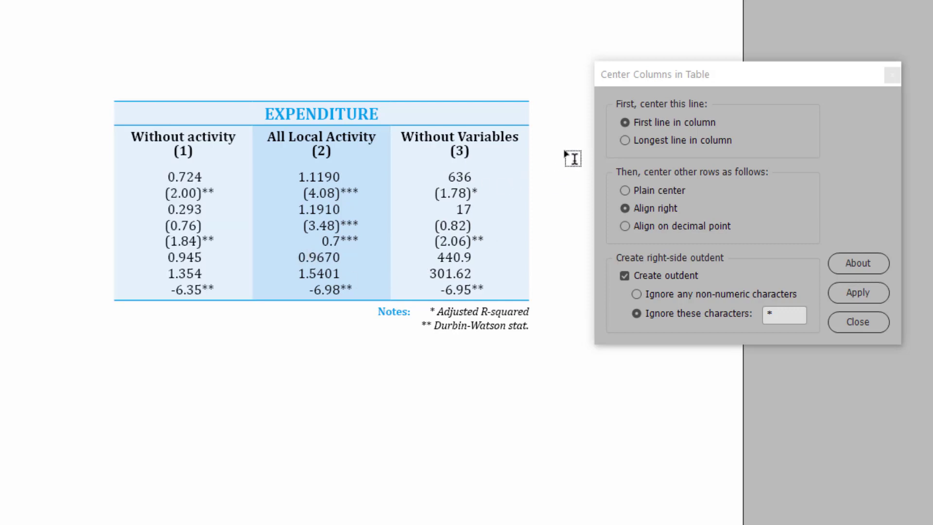
- Try aligning the Without activity column on the decimal point
left_click(471, 325)
left_click_drag(191, 181, 464, 292)
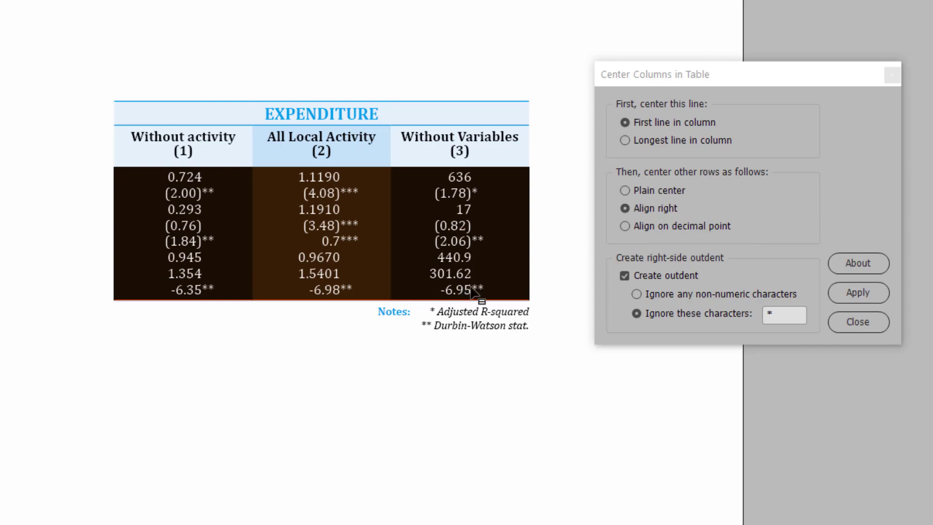
left_click(625, 225)
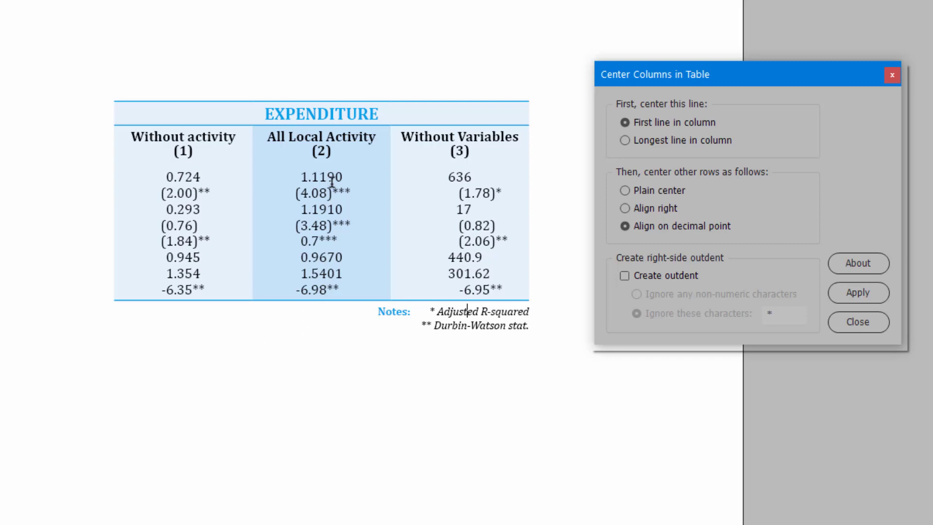
- Set the All Local Activity column to Align right with asterisk outdent, and apply to column 3
left_click_drag(332, 182, 325, 294)
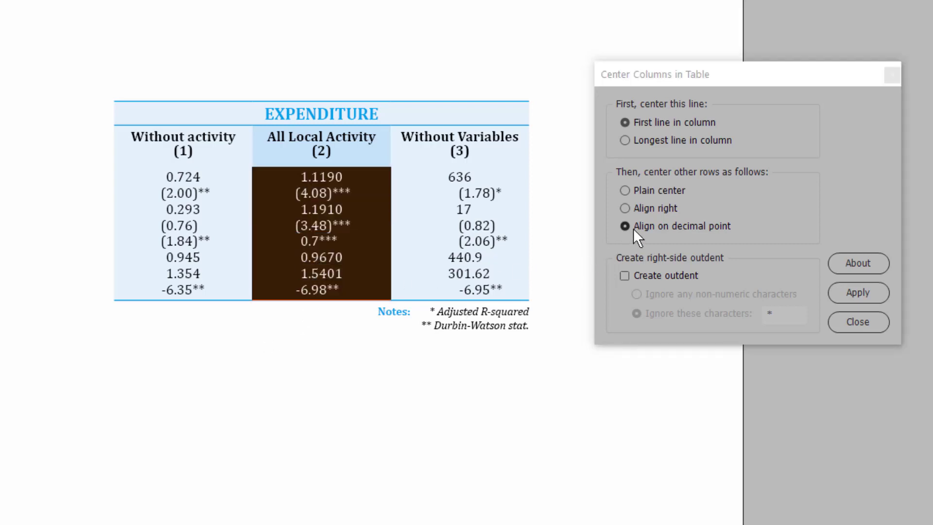
left_click(626, 209)
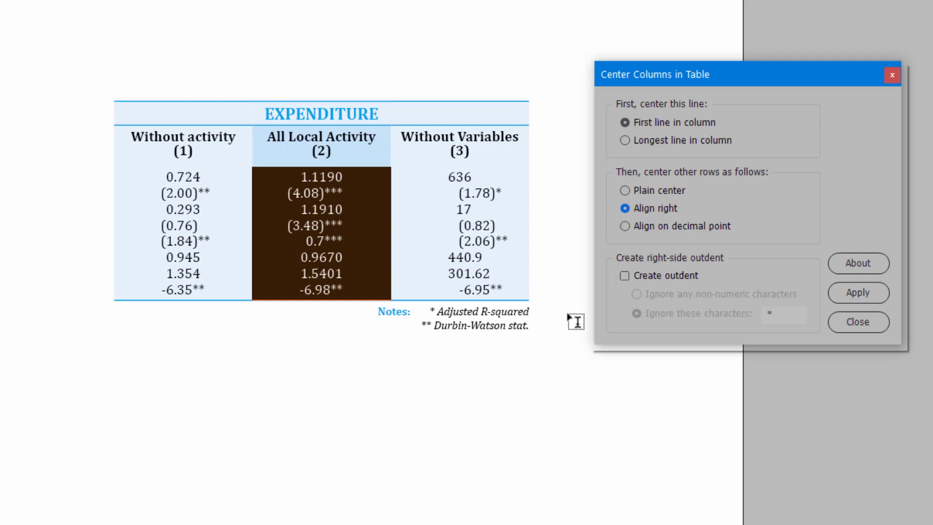
left_click(625, 277)
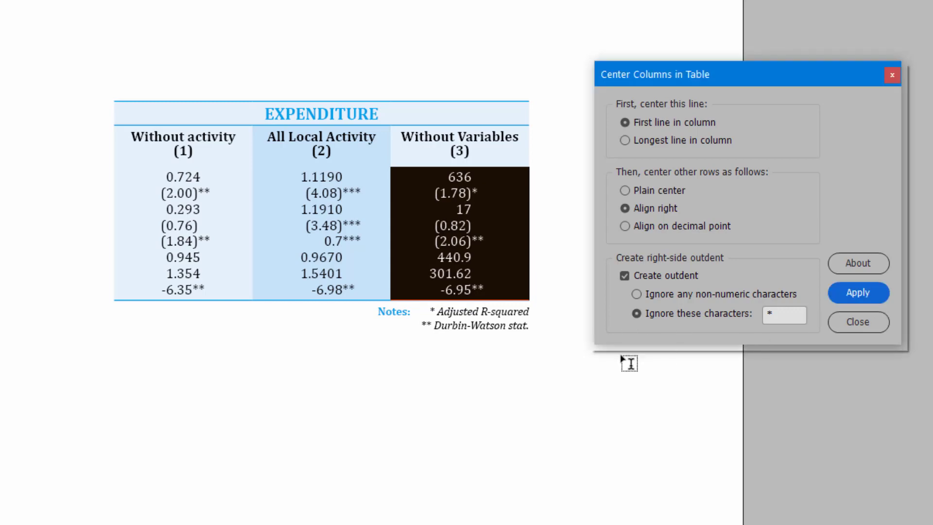
left_click(503, 311)
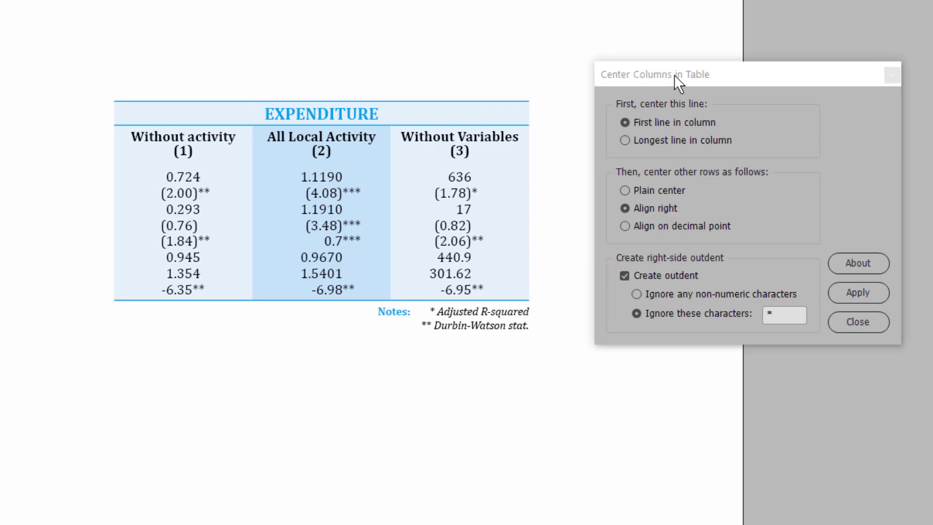
left_click_drag(675, 75, 625, 92)
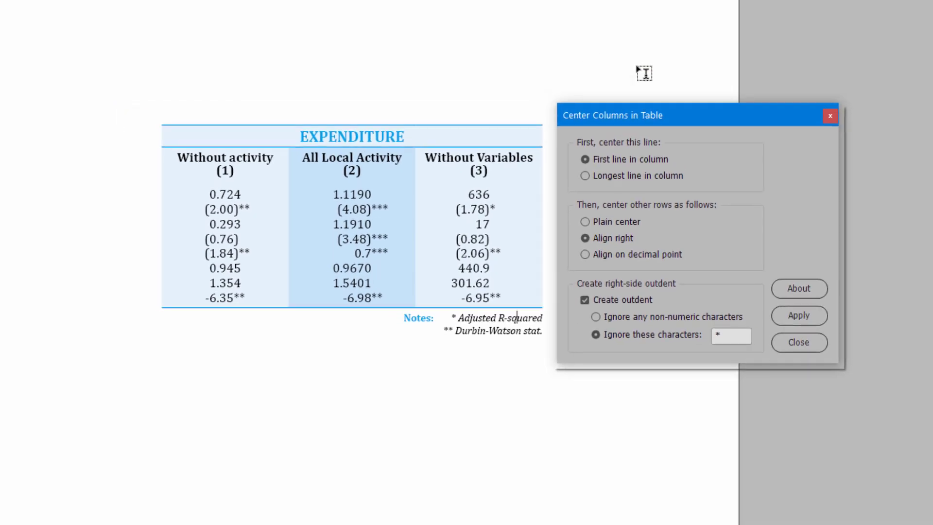